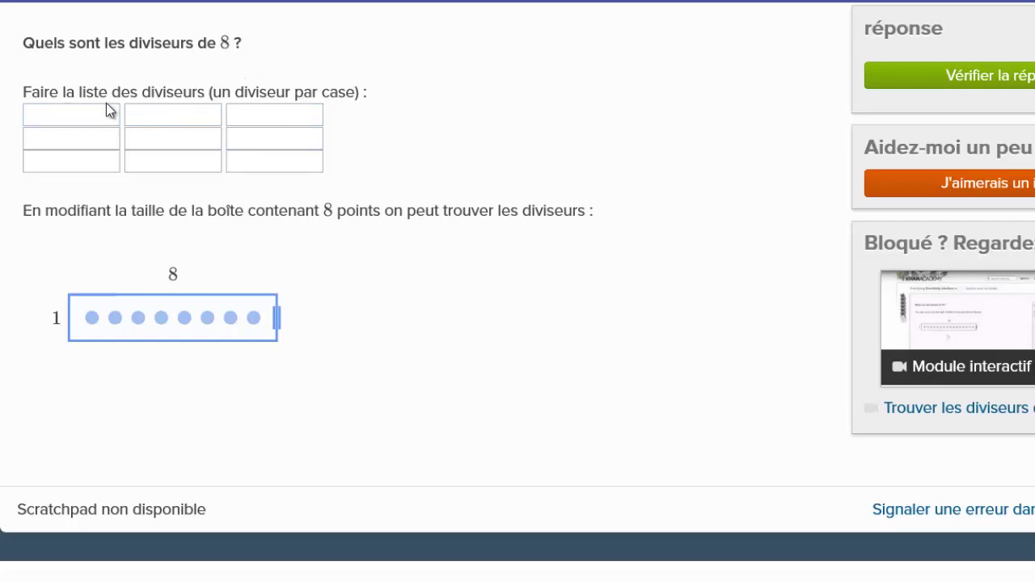
Step: Try the box of 8 points at a width of 5, and return it to a single row of 8
{"action": "left_click_drag", "start_coordinate": [355, 96], "coordinate": [232, 96]}
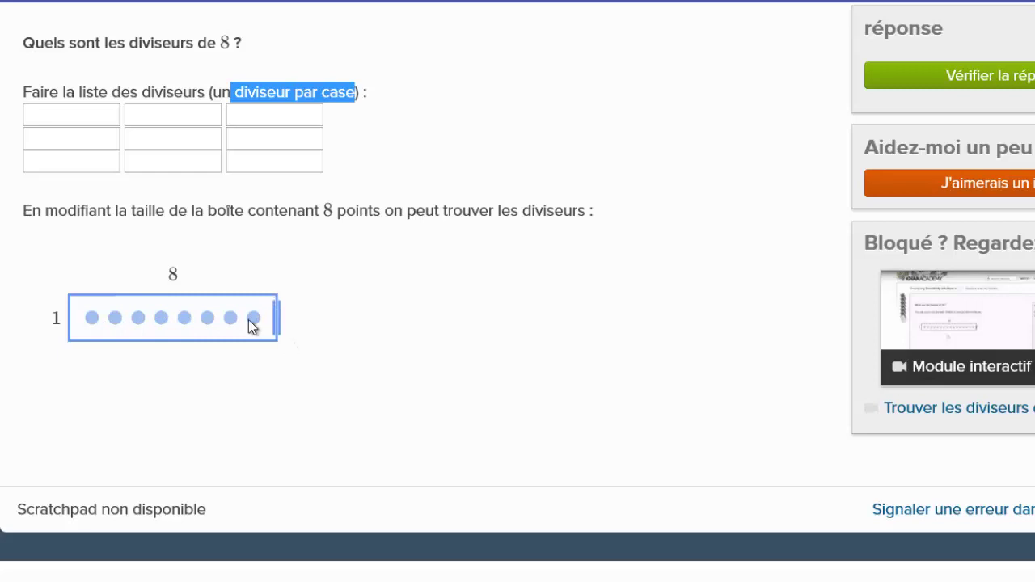
{"action": "left_click_drag", "start_coordinate": [276, 320], "coordinate": [199, 323]}
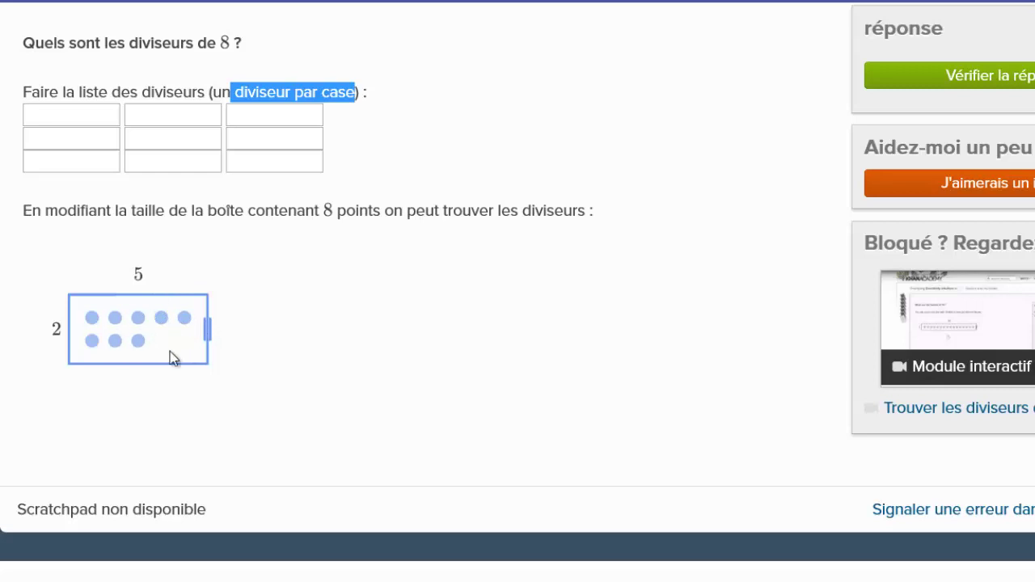
{"action": "left_click", "coordinate": [207, 331]}
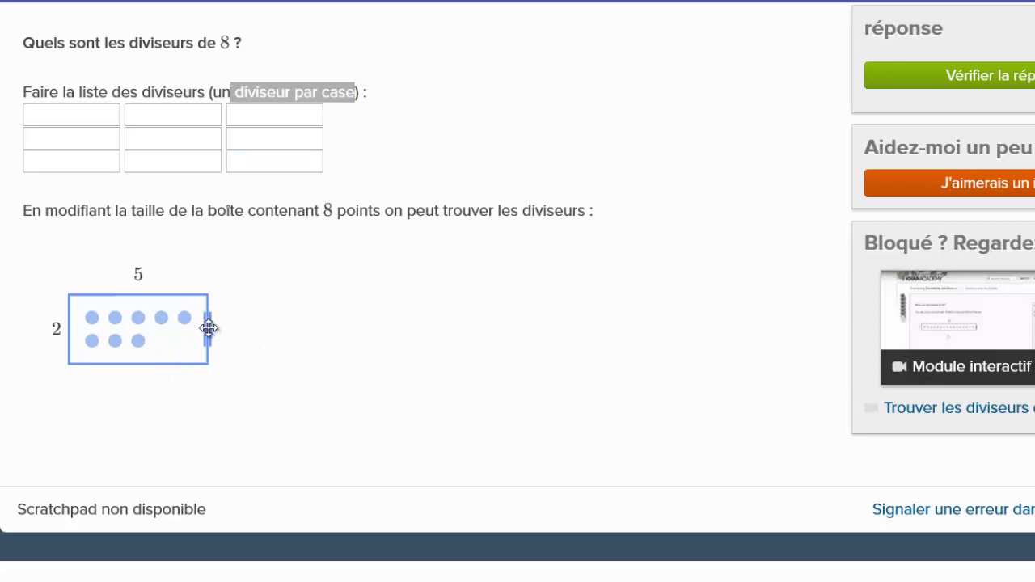
{"action": "left_click_drag", "start_coordinate": [206, 328], "coordinate": [292, 332]}
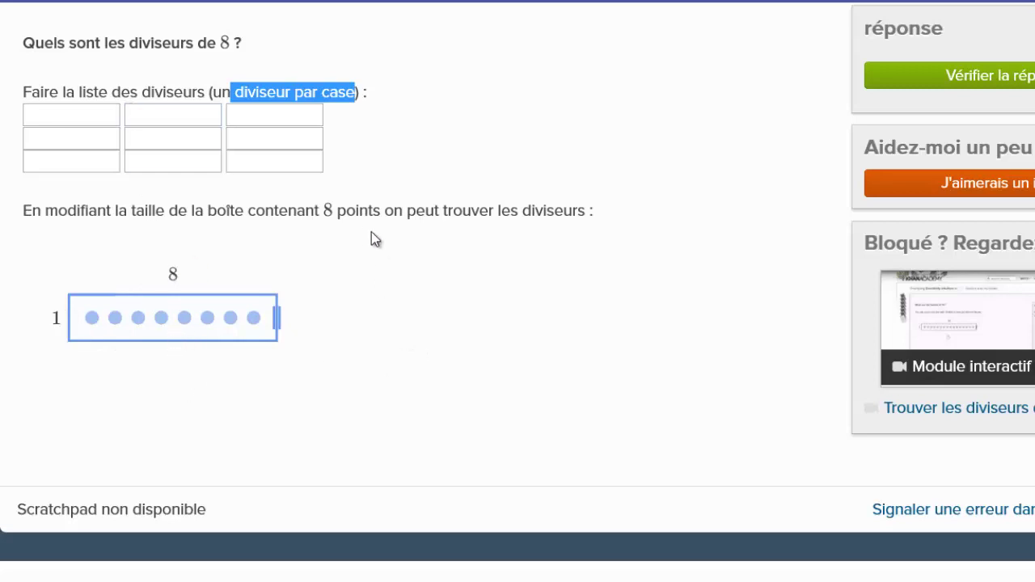
Step: Enter 1 and 8 as the first two divisors of 8, one per answer box
{"action": "left_click", "coordinate": [79, 118]}
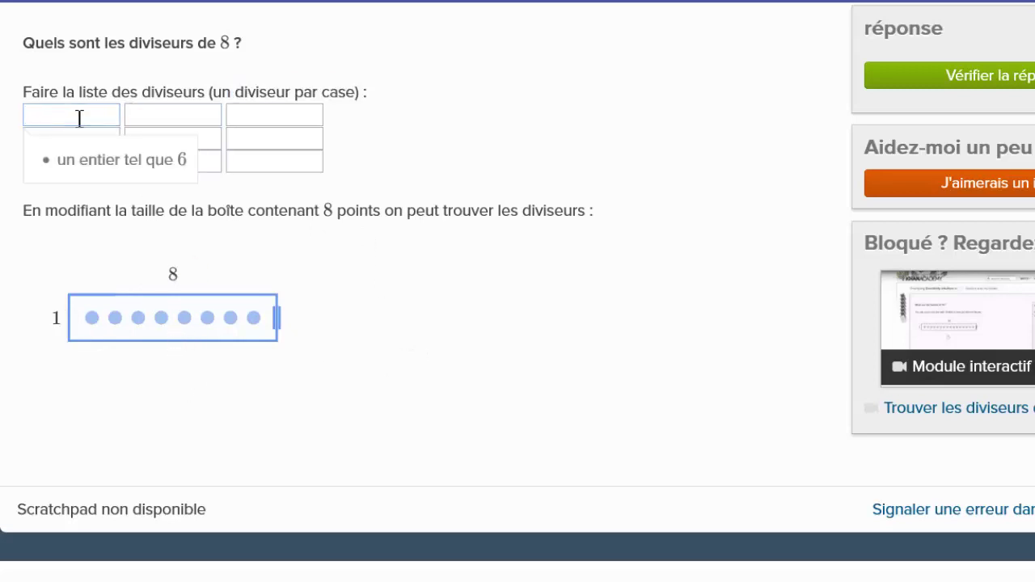
{"action": "left_click", "coordinate": [177, 120]}
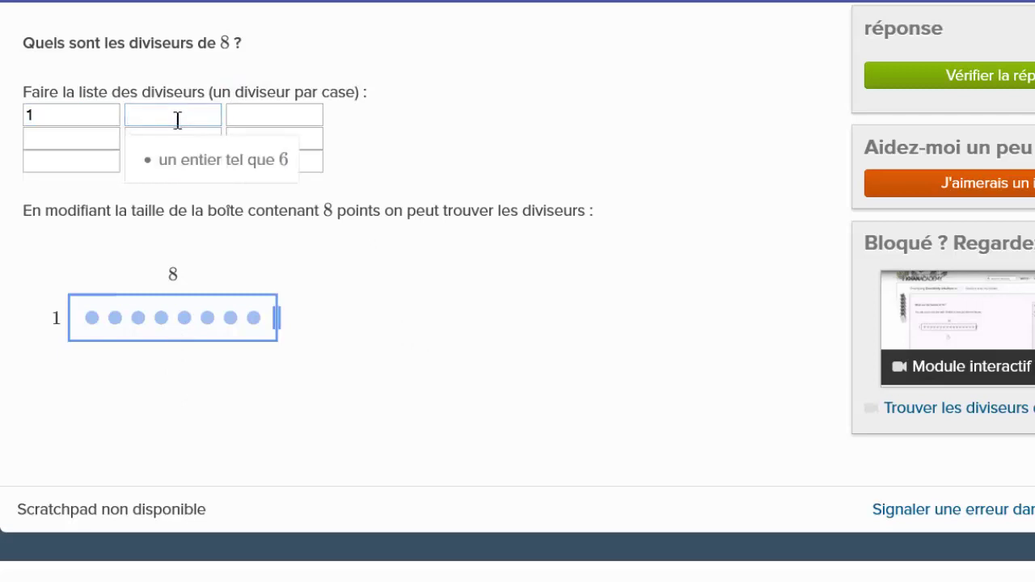
{"action": "type", "text": "8"}
{"action": "left_click", "coordinate": [119, 246]}
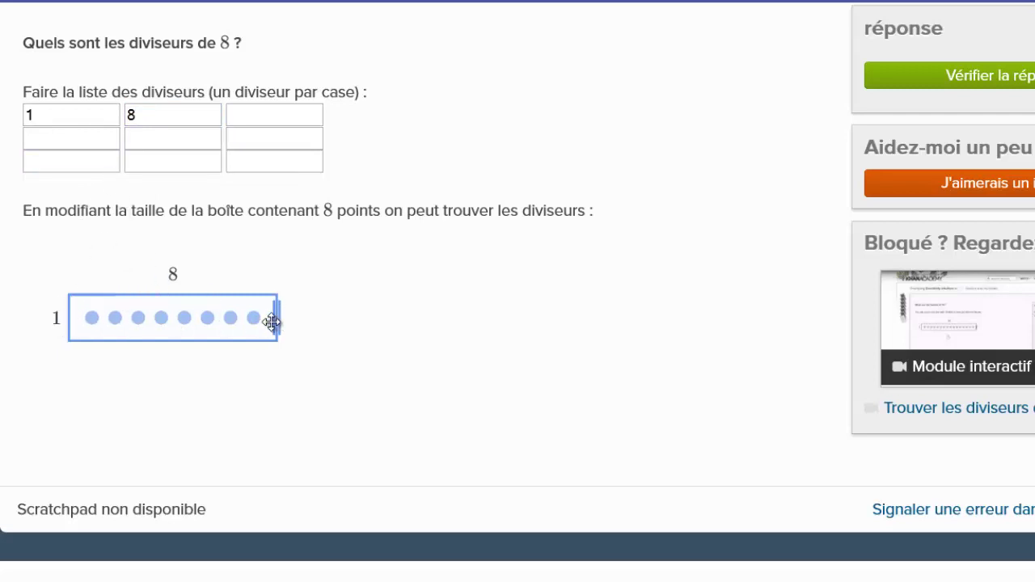
Step: Resize the box of 8 points to one column of 8, and rearrange it as 2 columns by 4 rows
{"action": "left_click_drag", "start_coordinate": [272, 322], "coordinate": [254, 322]}
{"action": "left_click_drag", "start_coordinate": [167, 343], "coordinate": [155, 347]}
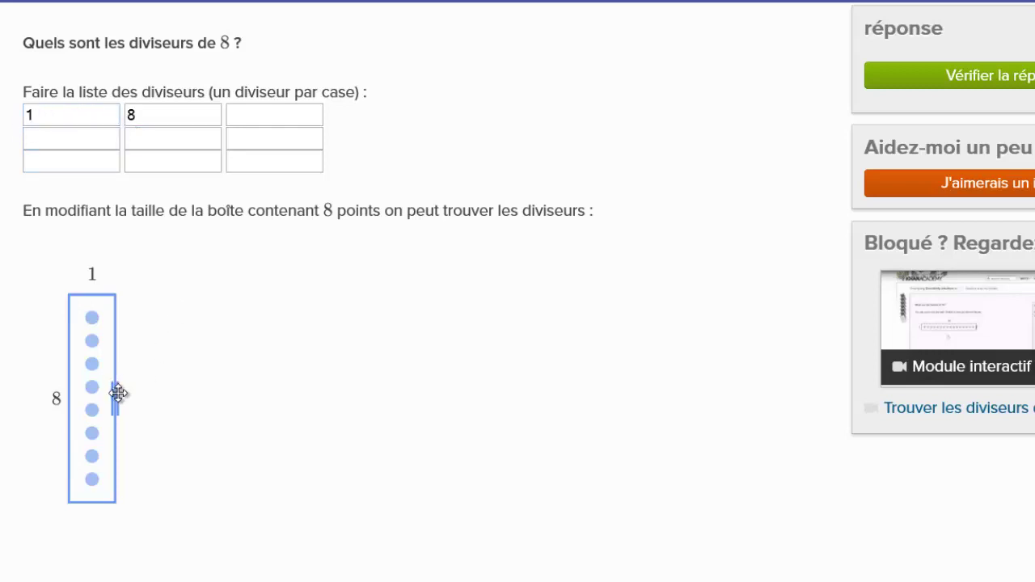
{"action": "left_click_drag", "start_coordinate": [115, 393], "coordinate": [169, 393]}
{"action": "left_click_drag", "start_coordinate": [232, 366], "coordinate": [140, 352]}
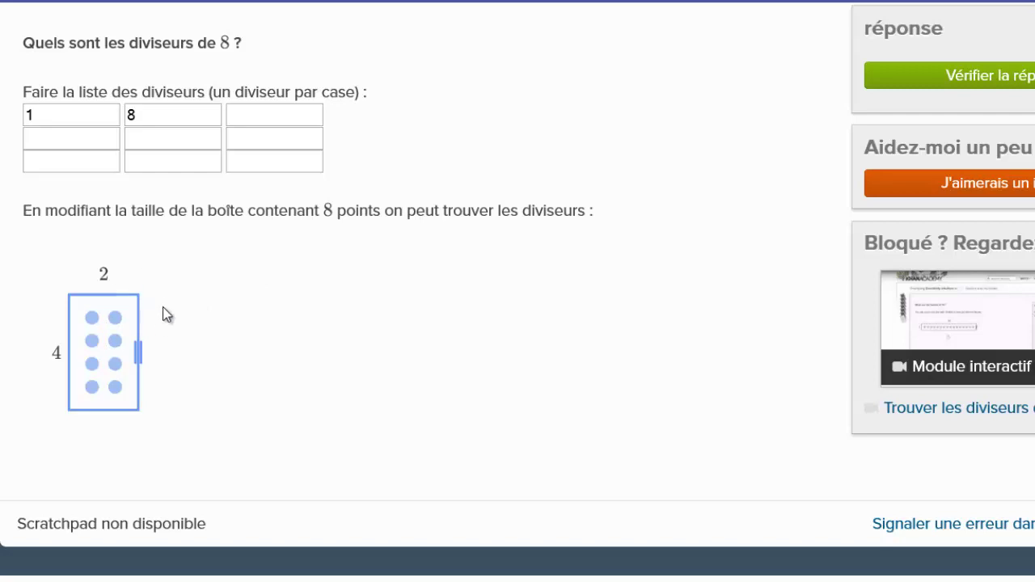
Step: Add 2 and 4 to the list of divisors of 8 in the following empty answer boxes
{"action": "left_click", "coordinate": [255, 119]}
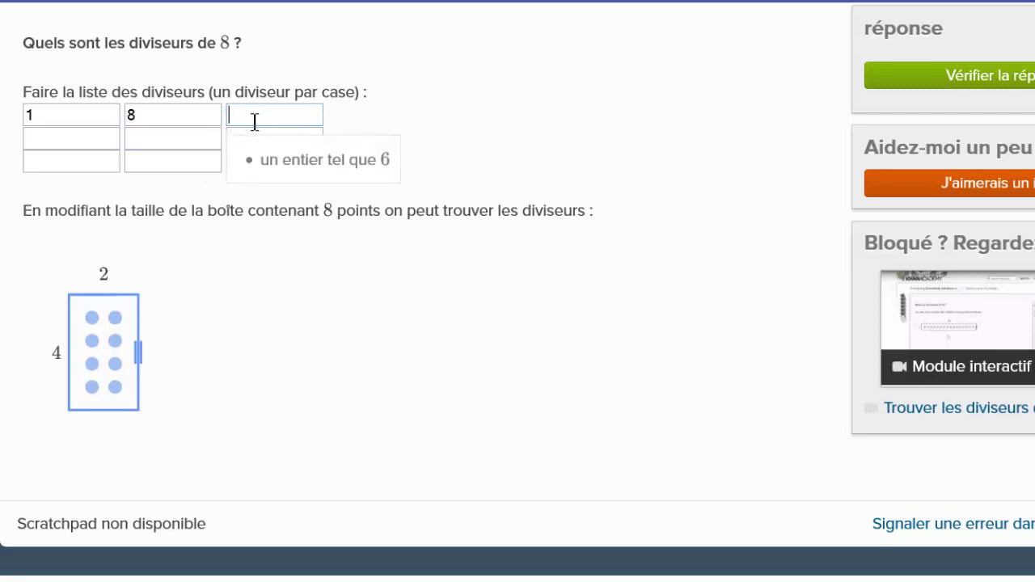
{"action": "type", "text": "2"}
{"action": "left_click", "coordinate": [49, 141]}
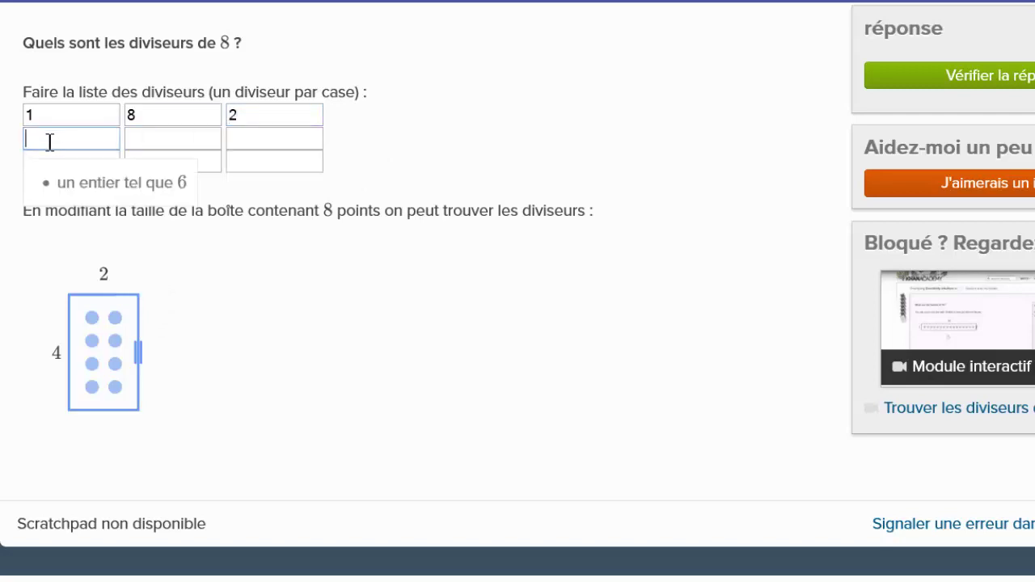
{"action": "type", "text": "4"}
{"action": "left_click", "coordinate": [241, 324]}
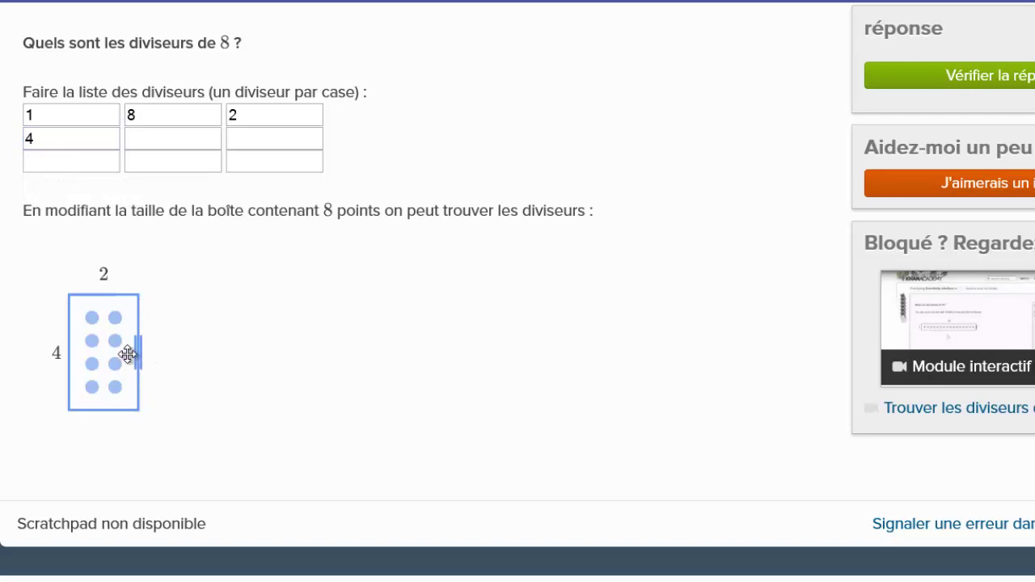
Step: Test the box of 8 points at widths from 1 to 8 to check for any remaining divisors
{"action": "left_click_drag", "start_coordinate": [141, 353], "coordinate": [181, 359]}
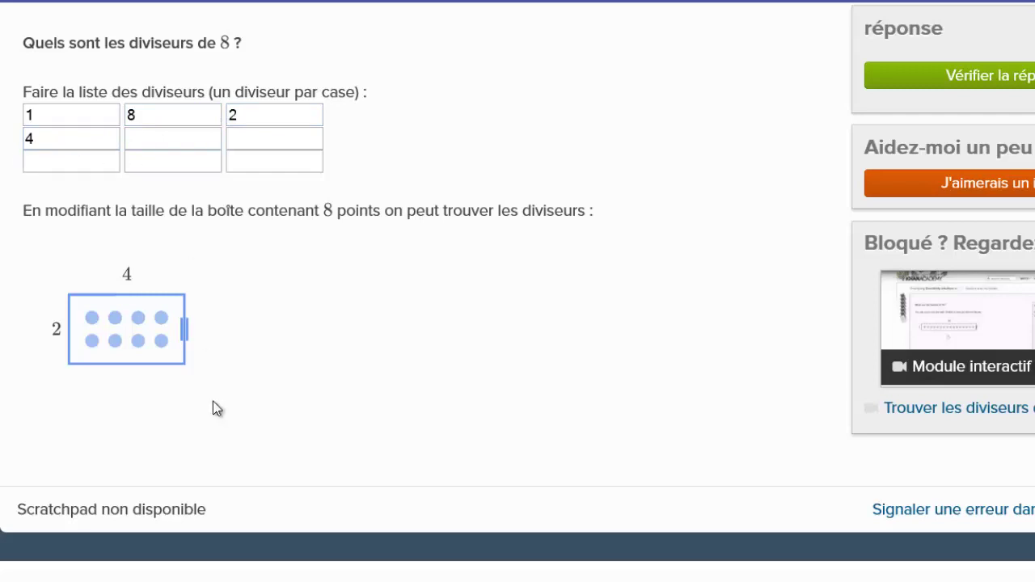
{"action": "left_click_drag", "start_coordinate": [187, 331], "coordinate": [101, 349]}
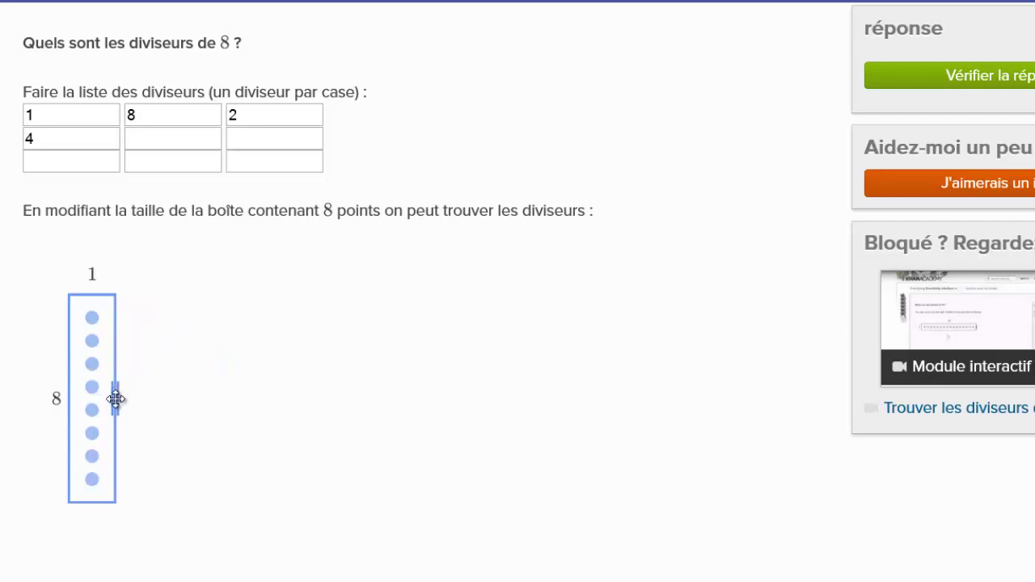
{"action": "left_click_drag", "start_coordinate": [116, 399], "coordinate": [132, 409]}
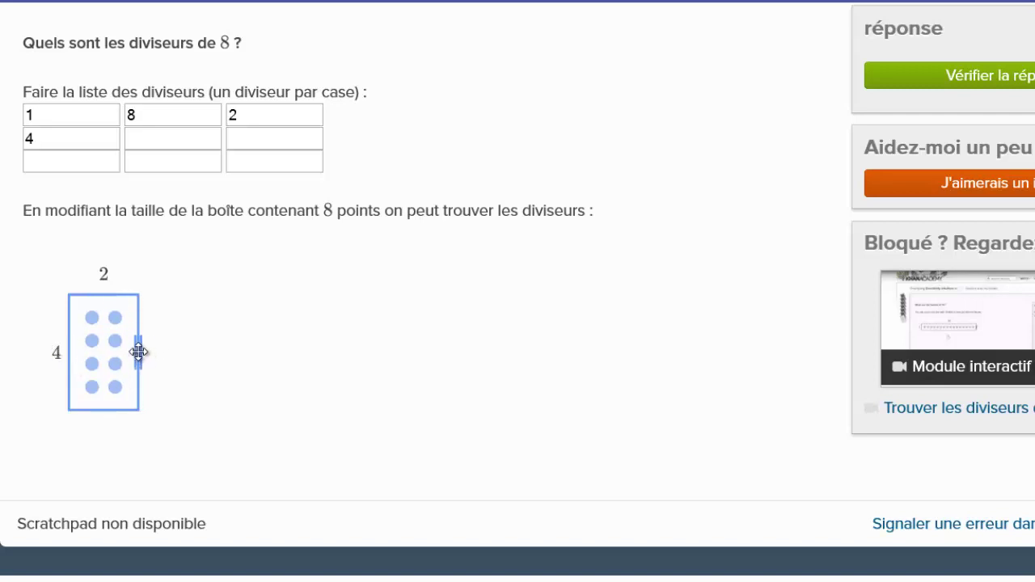
{"action": "left_click_drag", "start_coordinate": [139, 353], "coordinate": [155, 347]}
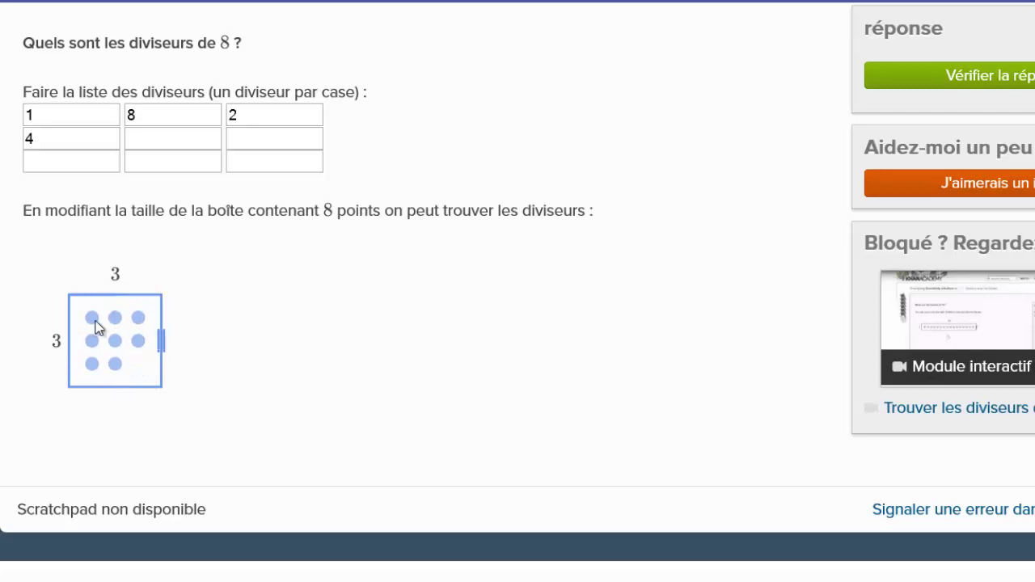
{"action": "left_click_drag", "start_coordinate": [161, 341], "coordinate": [182, 339]}
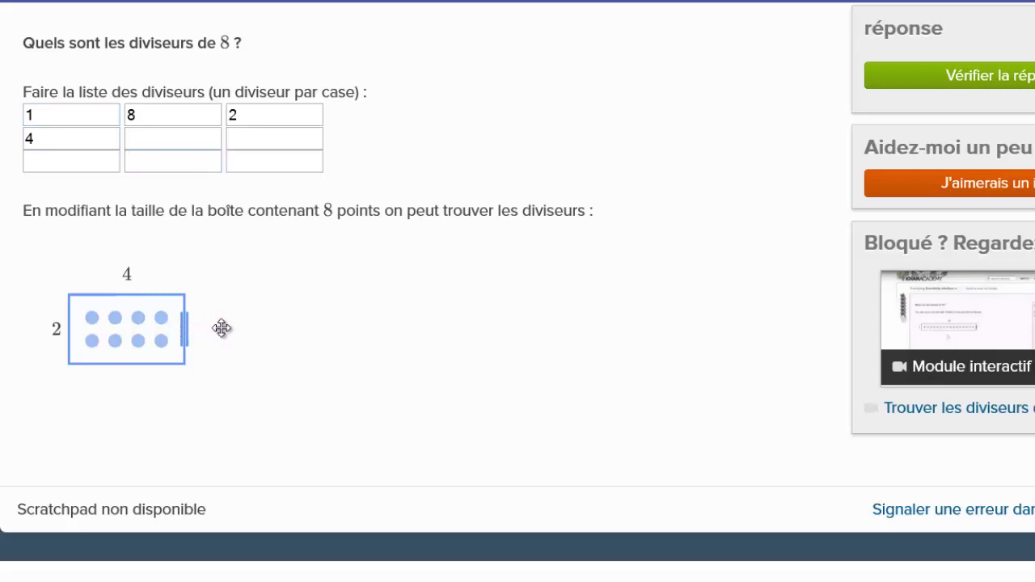
{"action": "left_click_drag", "start_coordinate": [185, 328], "coordinate": [205, 337]}
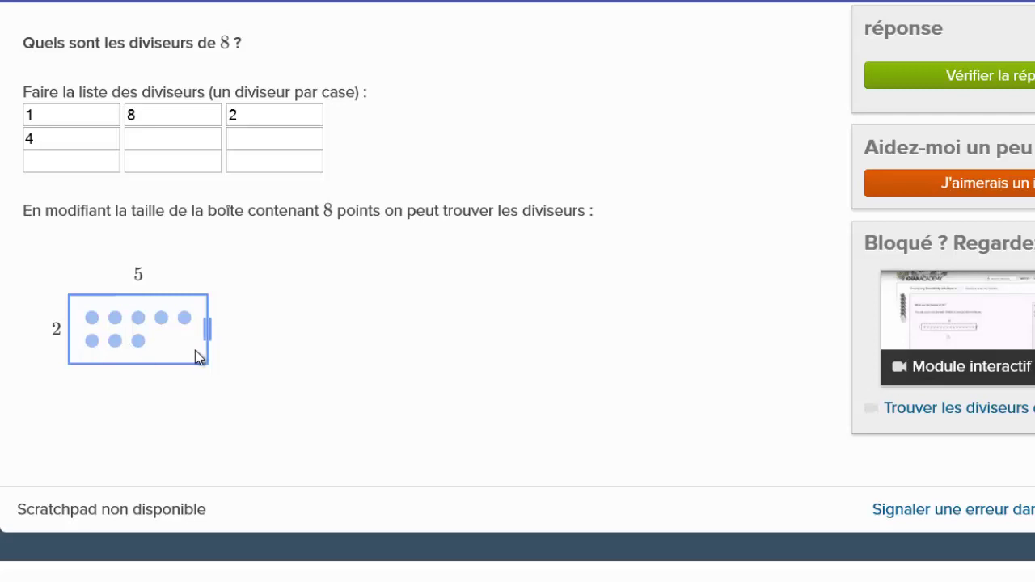
{"action": "left_click_drag", "start_coordinate": [210, 329], "coordinate": [231, 330]}
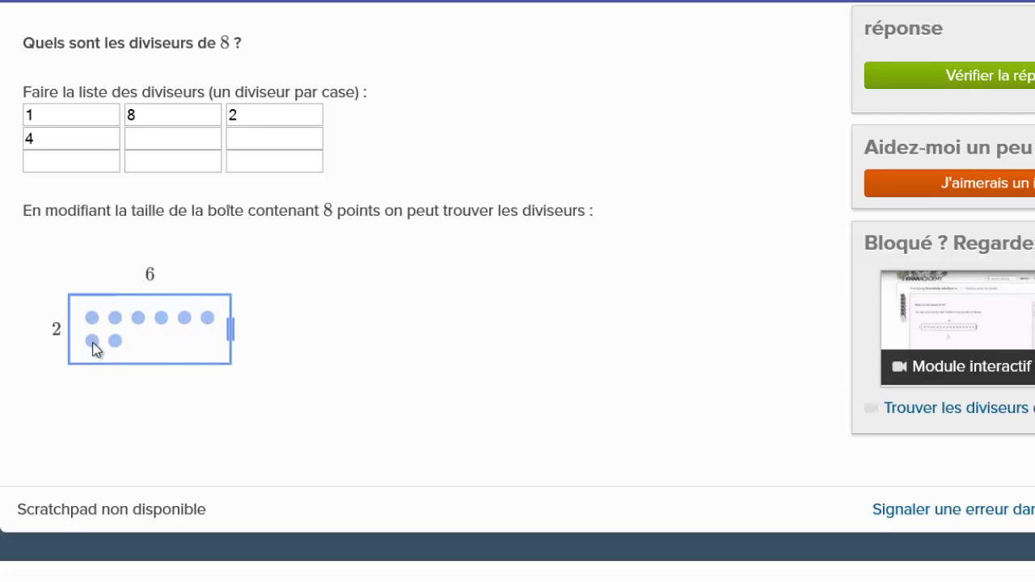
{"action": "left_click_drag", "start_coordinate": [231, 340], "coordinate": [257, 340]}
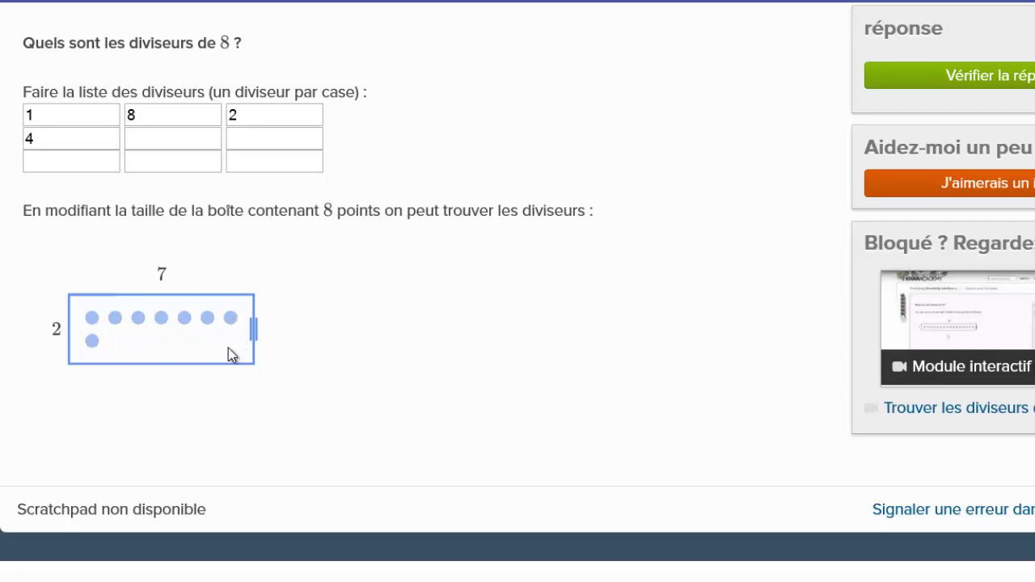
{"action": "mouse_move", "coordinate": [253, 330]}
{"action": "left_mouse_down"}
{"action": "mouse_move", "coordinate": [298, 334]}
{"action": "mouse_move", "coordinate": [269, 334]}
{"action": "left_mouse_up"}
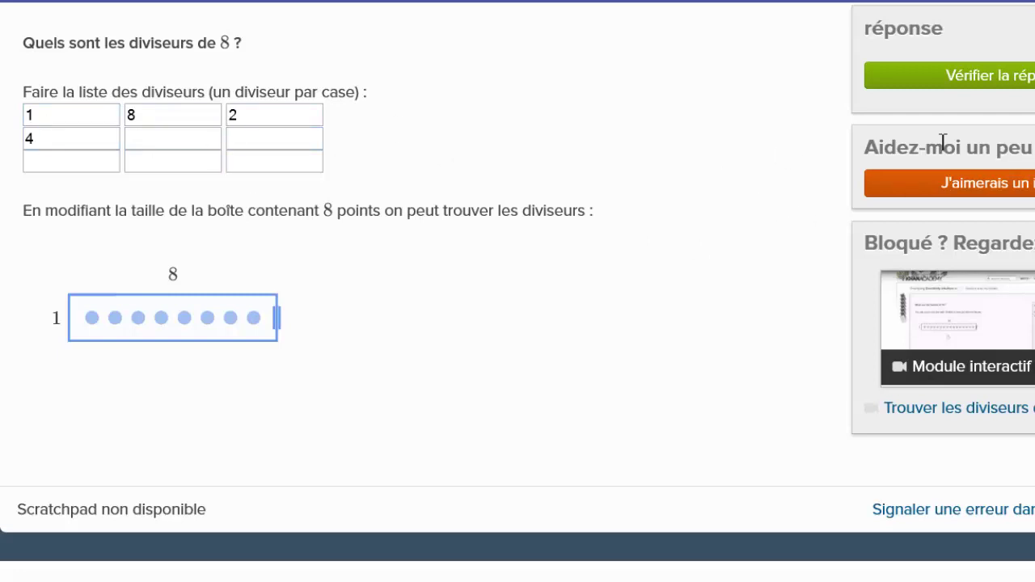
Step: Submit the divisors of 8 for verification and move on to the following question
{"action": "left_click", "coordinate": [971, 75]}
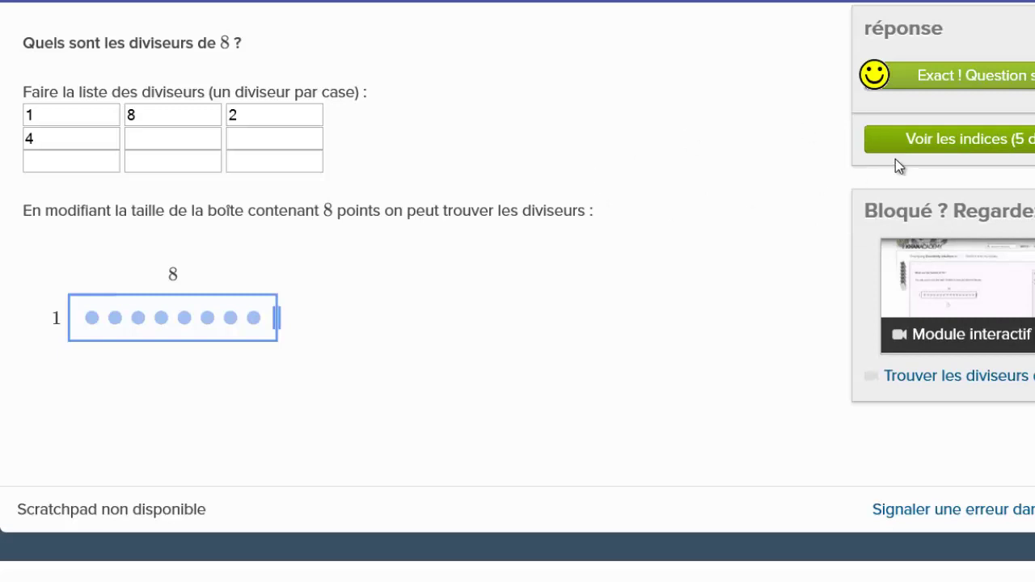
{"action": "left_click", "coordinate": [905, 81]}
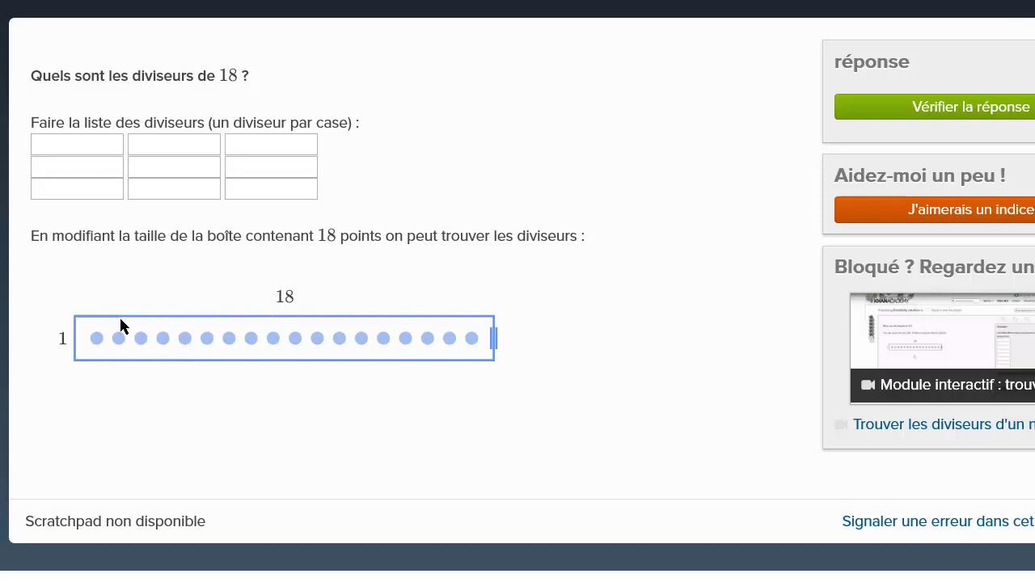
Step: Enter 1 and 18 as the first two divisors of 18, one per answer box
{"action": "left_click", "coordinate": [60, 148]}
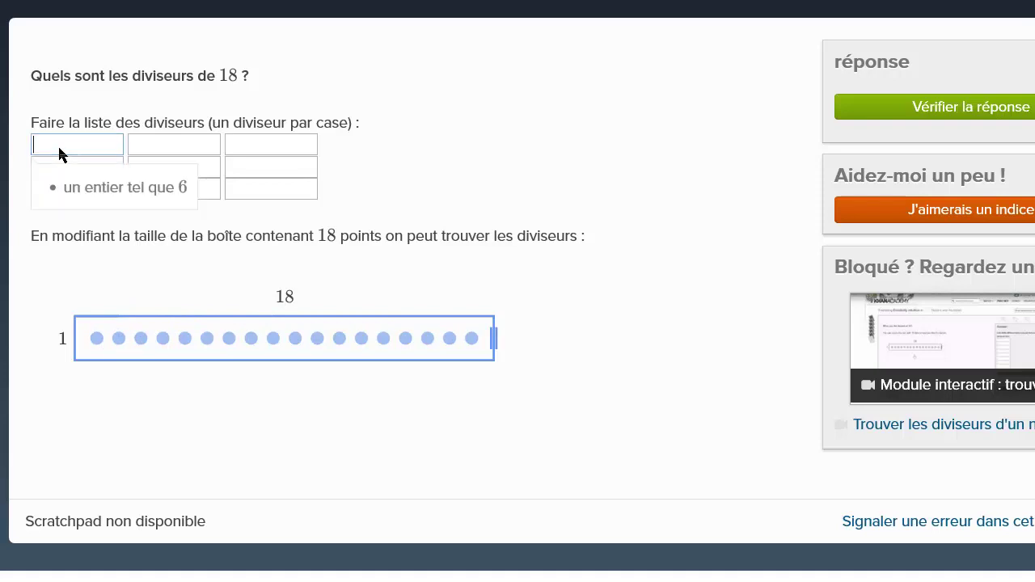
{"action": "left_click", "coordinate": [146, 144]}
{"action": "type", "text": "18"}
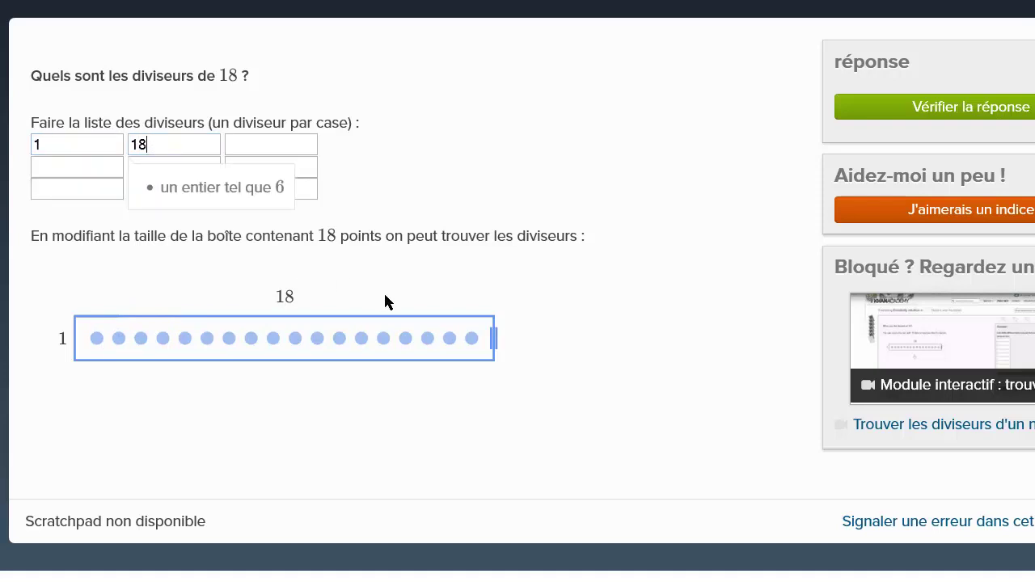
{"action": "left_click", "coordinate": [410, 280]}
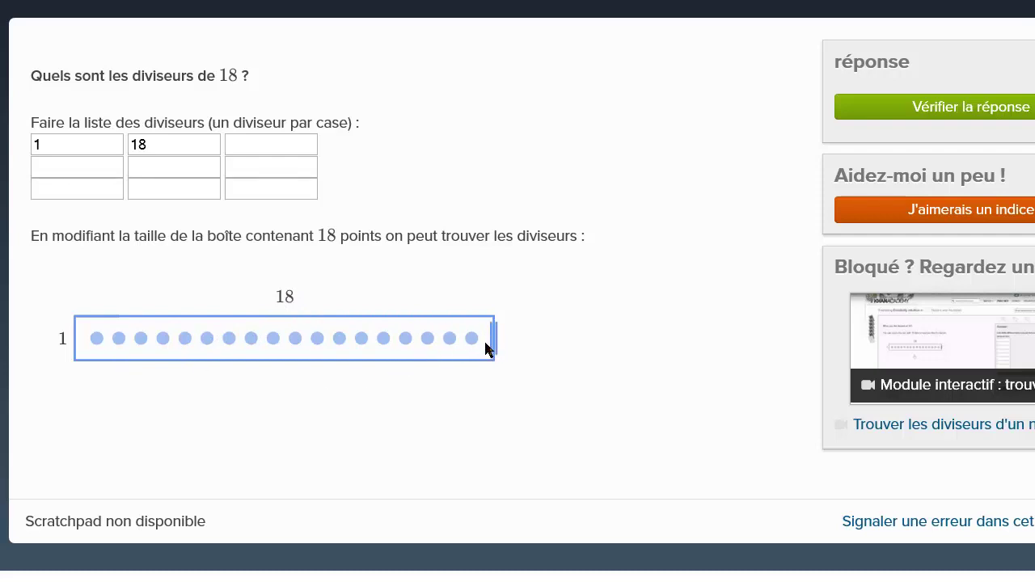
Step: Narrow the box of 18 points through widths 17, 16 and 15 down to 9 columns by 2 rows
{"action": "left_click_drag", "start_coordinate": [468, 346], "coordinate": [470, 351]}
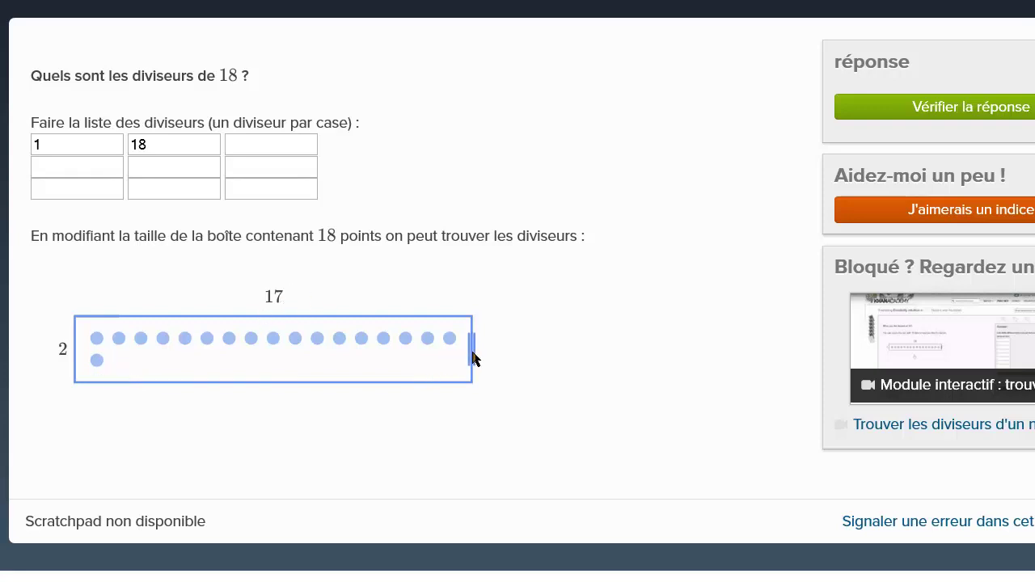
{"action": "left_click_drag", "start_coordinate": [474, 359], "coordinate": [453, 358]}
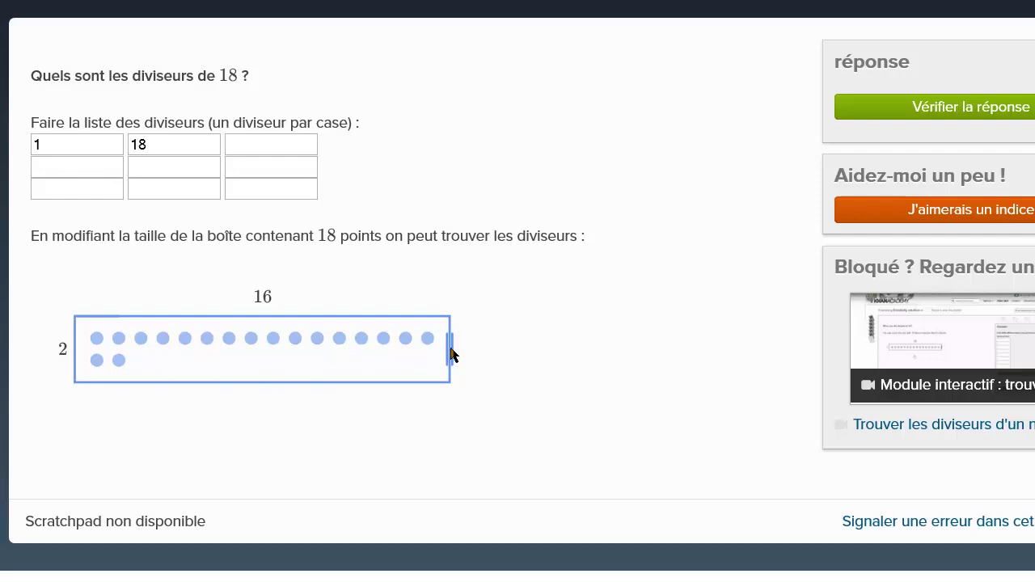
{"action": "left_click_drag", "start_coordinate": [450, 352], "coordinate": [423, 353]}
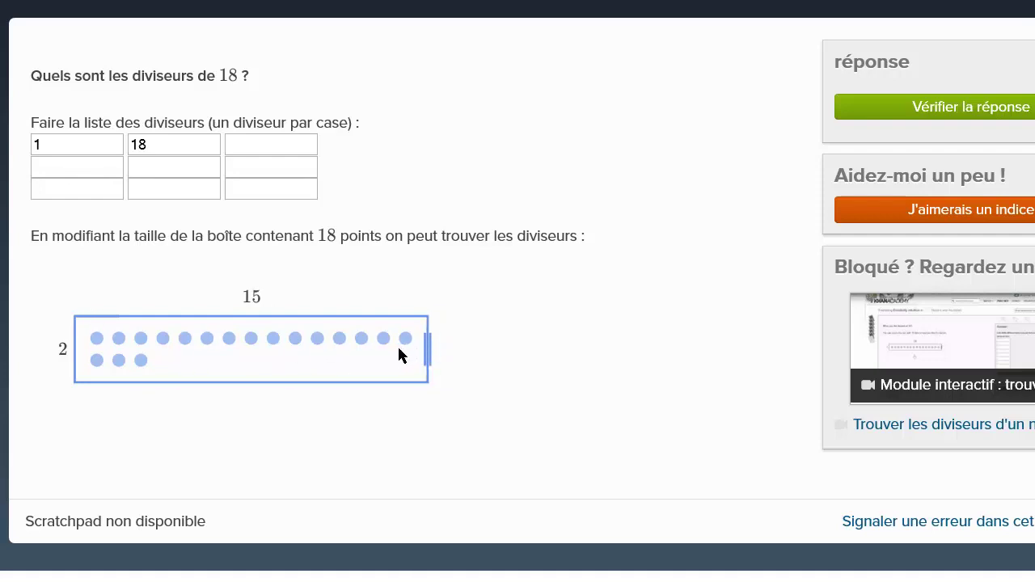
{"action": "left_click_drag", "start_coordinate": [399, 354], "coordinate": [293, 363]}
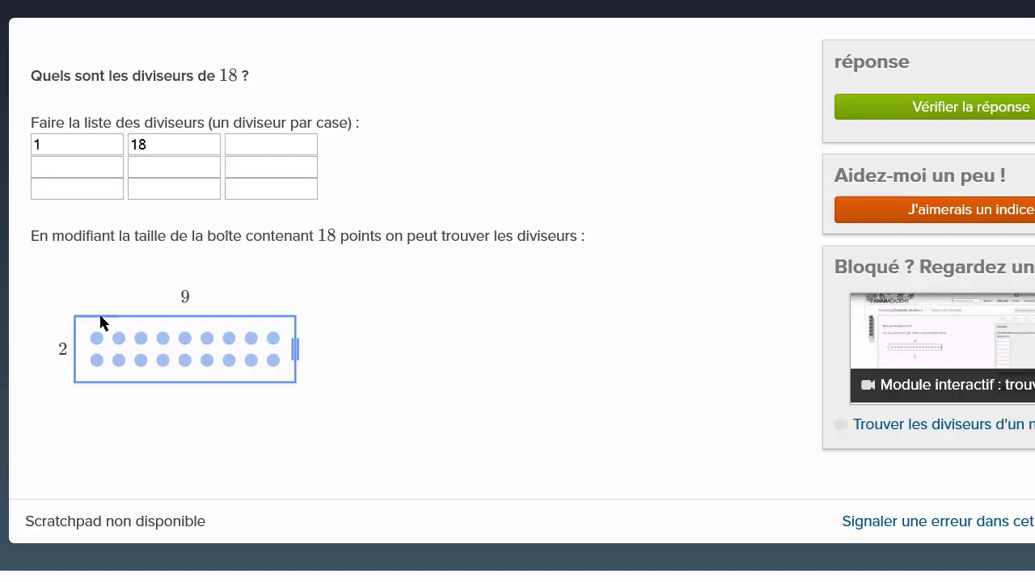
Step: Add 9 and 2 to the list of divisors of 18 in the following empty answer boxes
{"action": "left_click", "coordinate": [243, 147]}
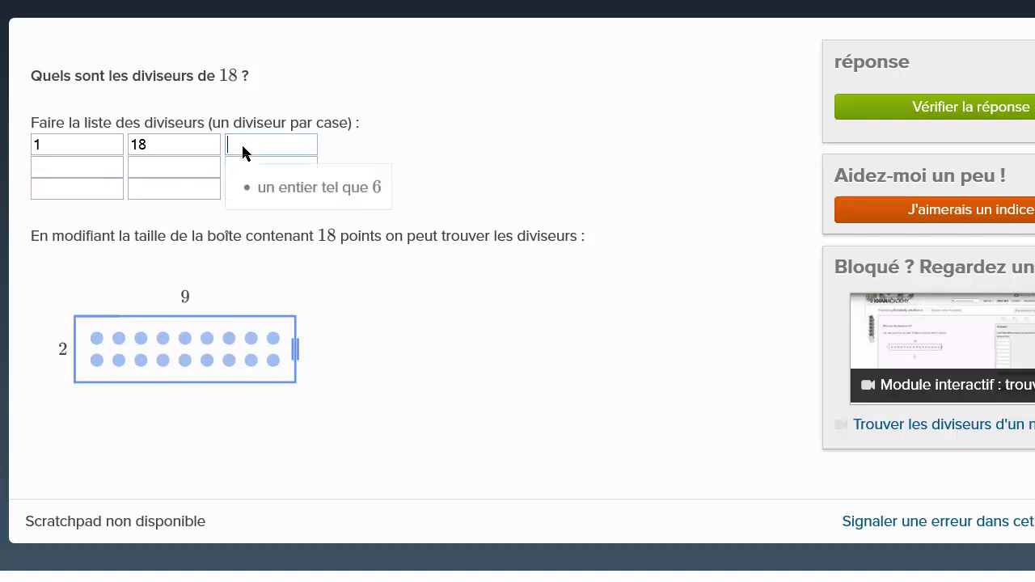
{"action": "left_click", "coordinate": [54, 172]}
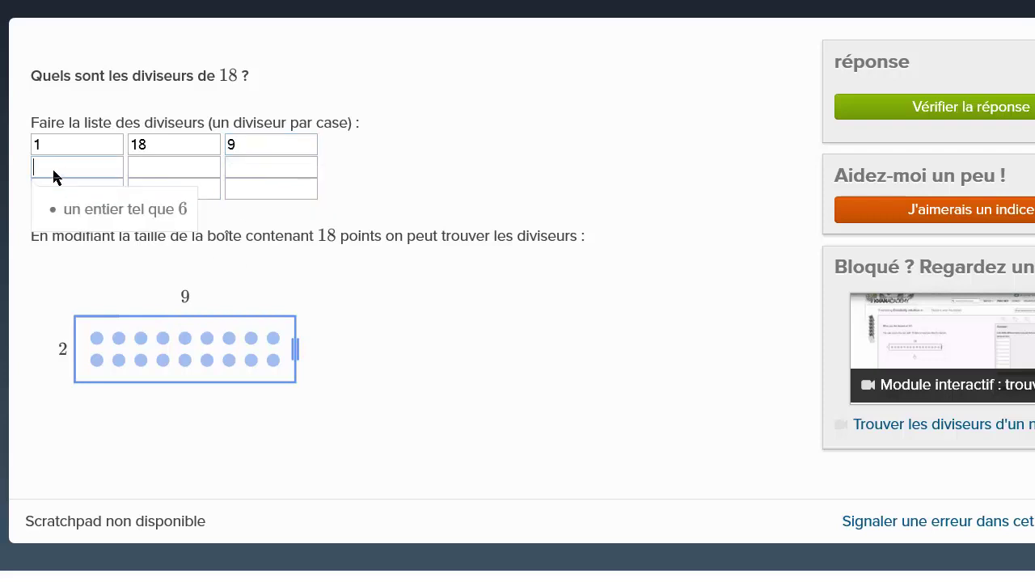
Step: Narrow the box of 18 points through widths 8 and 7 to 6 columns by 3 rows
{"action": "left_click_drag", "start_coordinate": [296, 358], "coordinate": [275, 369]}
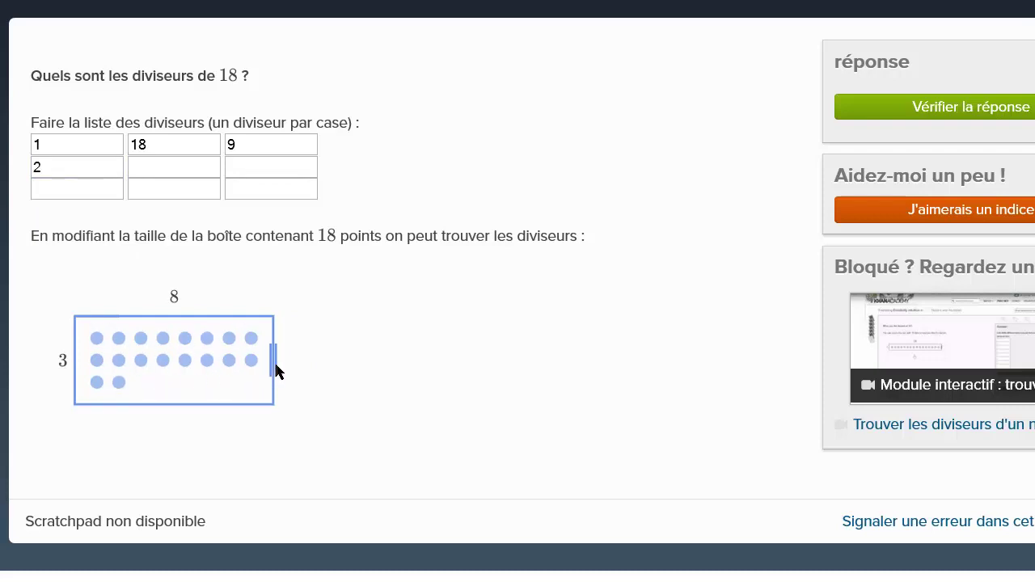
{"action": "left_click_drag", "start_coordinate": [252, 363], "coordinate": [242, 369]}
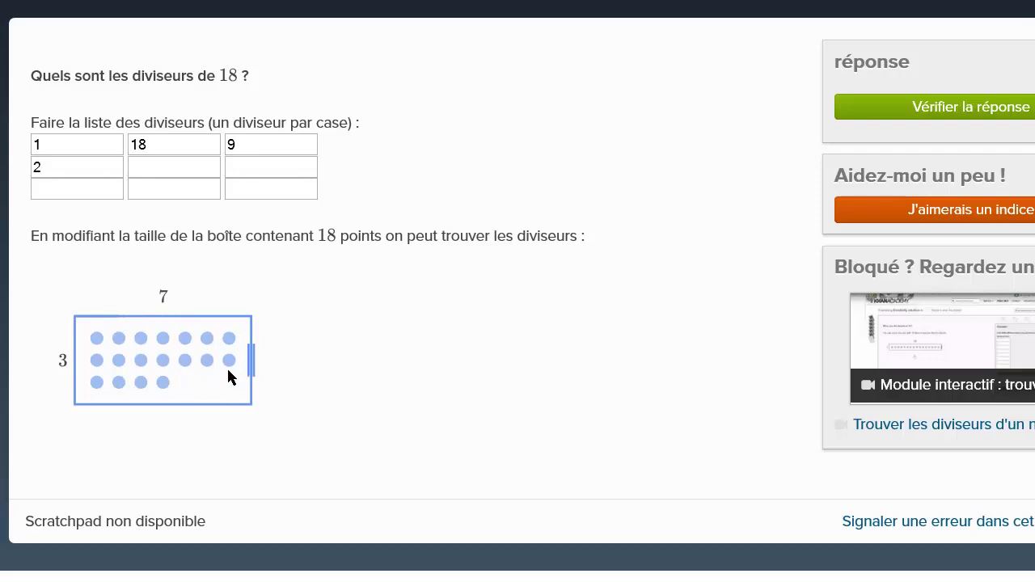
{"action": "left_click_drag", "start_coordinate": [251, 368], "coordinate": [227, 370]}
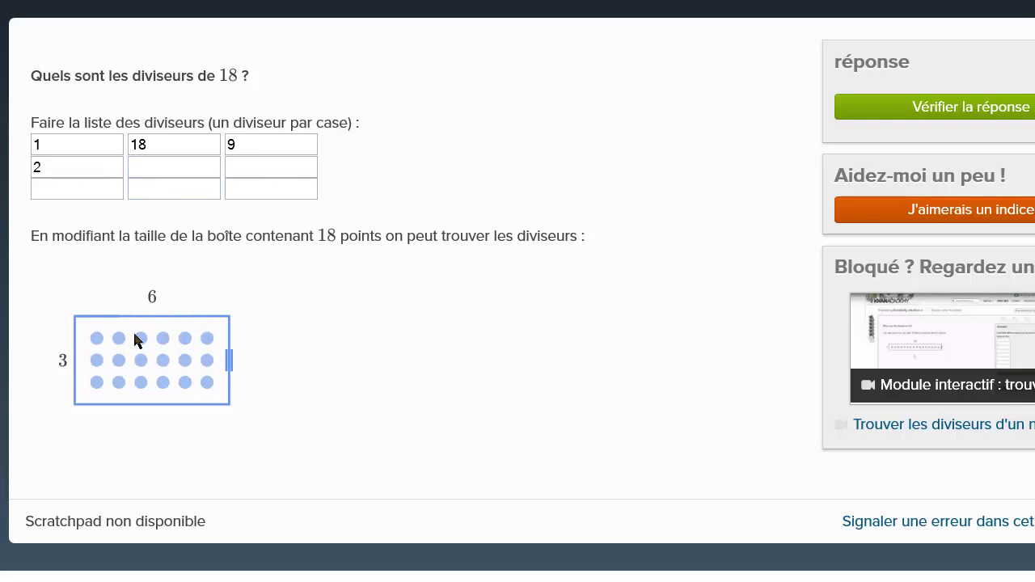
Step: Add 3 and 6 to the list of divisors of 18 in the following empty answer boxes
{"action": "left_click", "coordinate": [157, 168]}
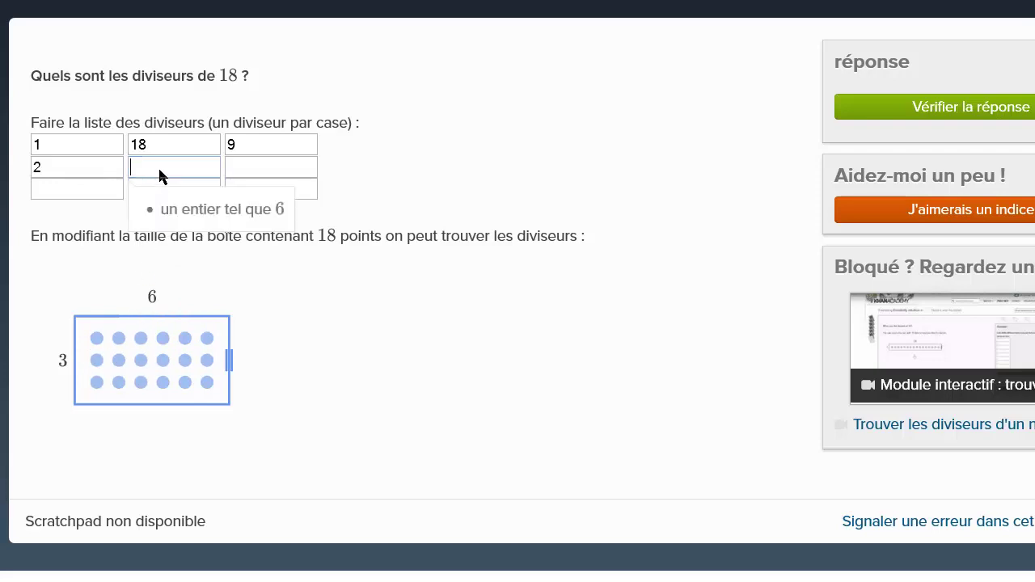
{"action": "type", "text": "3"}
{"action": "left_click", "coordinate": [250, 169]}
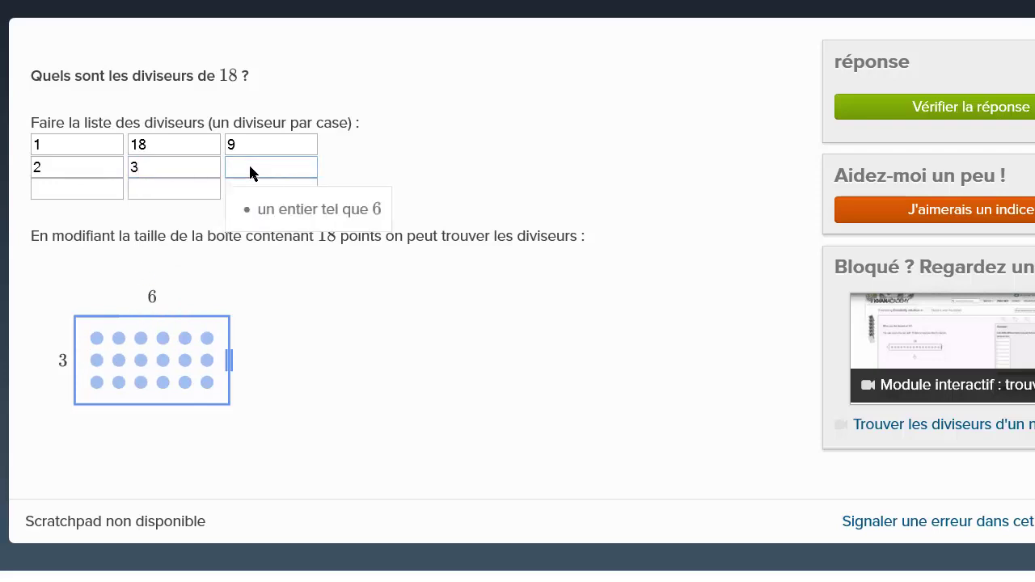
{"action": "type", "text": "6"}
{"action": "left_click", "coordinate": [305, 367]}
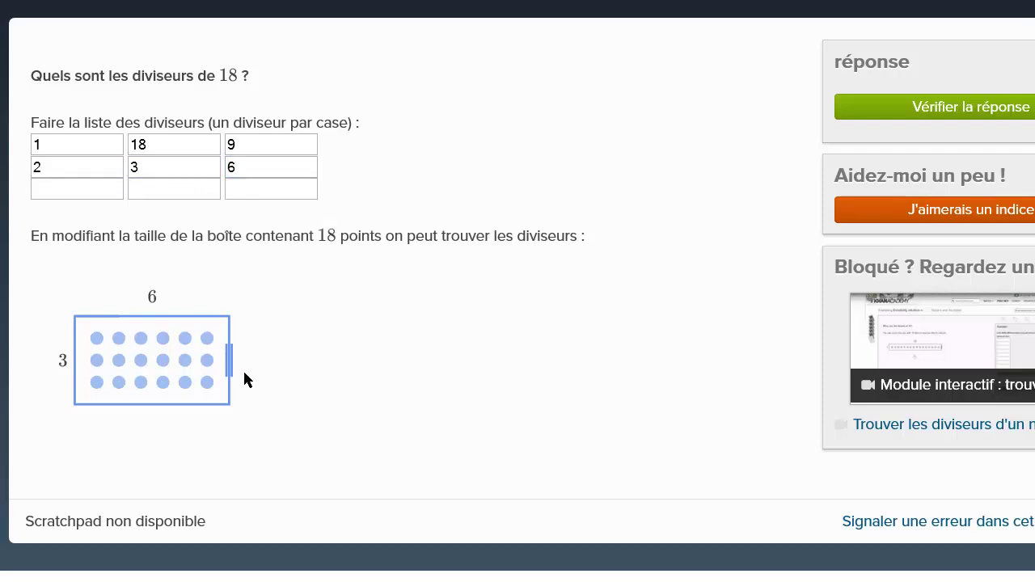
Step: Resize the box of 18 points to 3 columns by 6 rows, through widths 4 and 13, and back to 6 columns by 3 rows
{"action": "left_click_drag", "start_coordinate": [230, 365], "coordinate": [161, 394]}
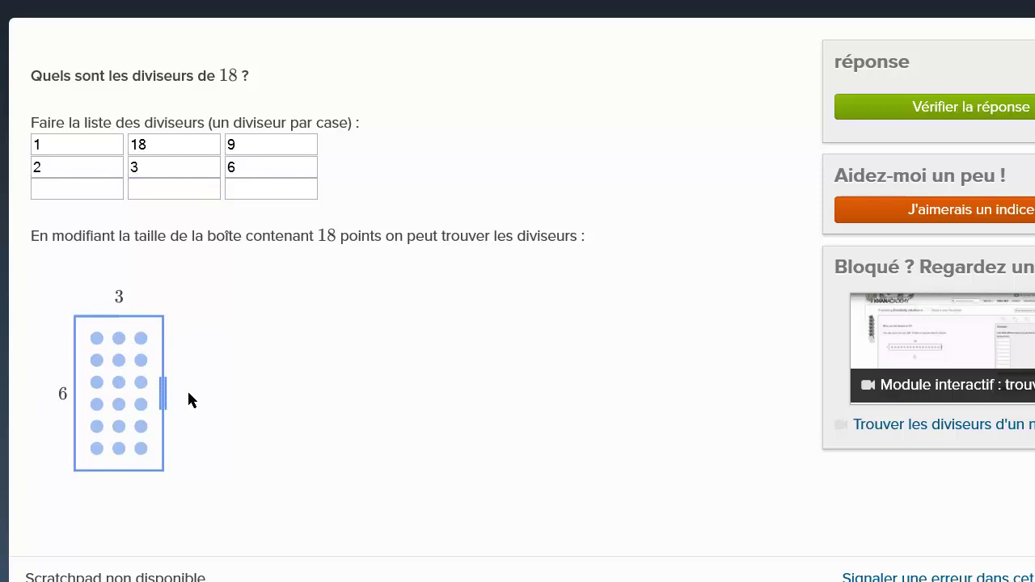
{"action": "left_click_drag", "start_coordinate": [189, 394], "coordinate": [252, 392]}
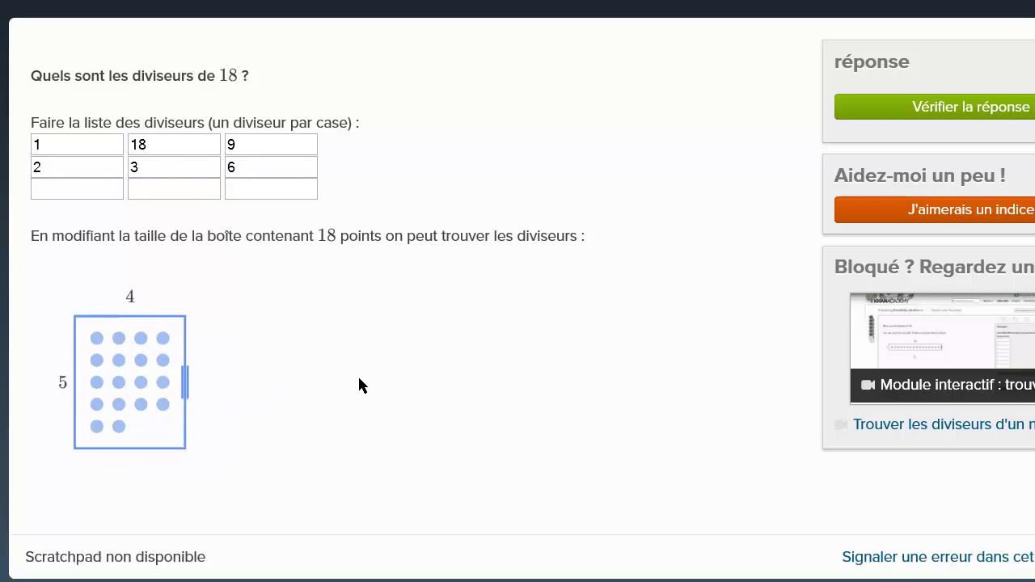
{"action": "left_click_drag", "start_coordinate": [185, 382], "coordinate": [383, 364]}
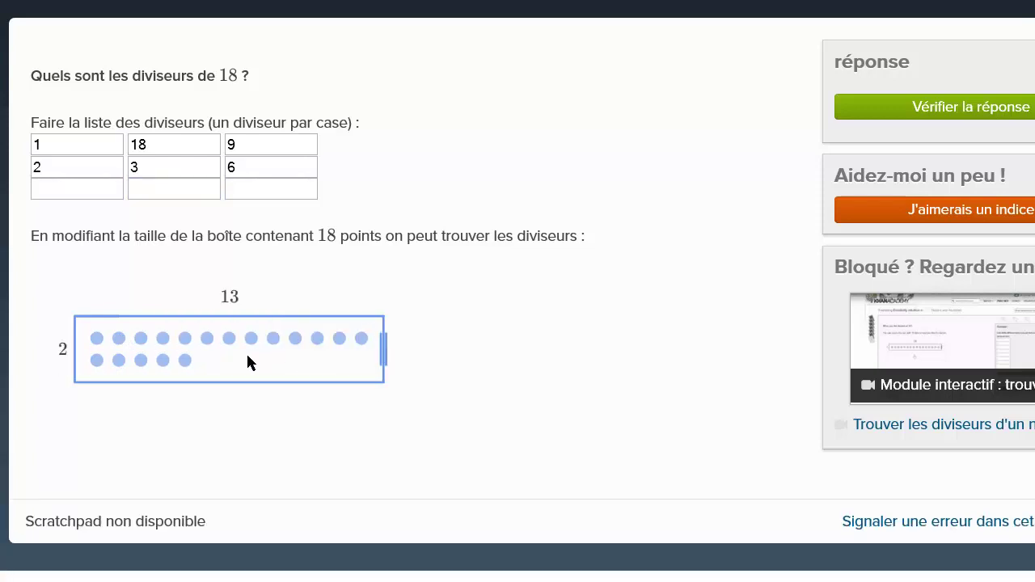
{"action": "left_click_drag", "start_coordinate": [247, 361], "coordinate": [230, 362]}
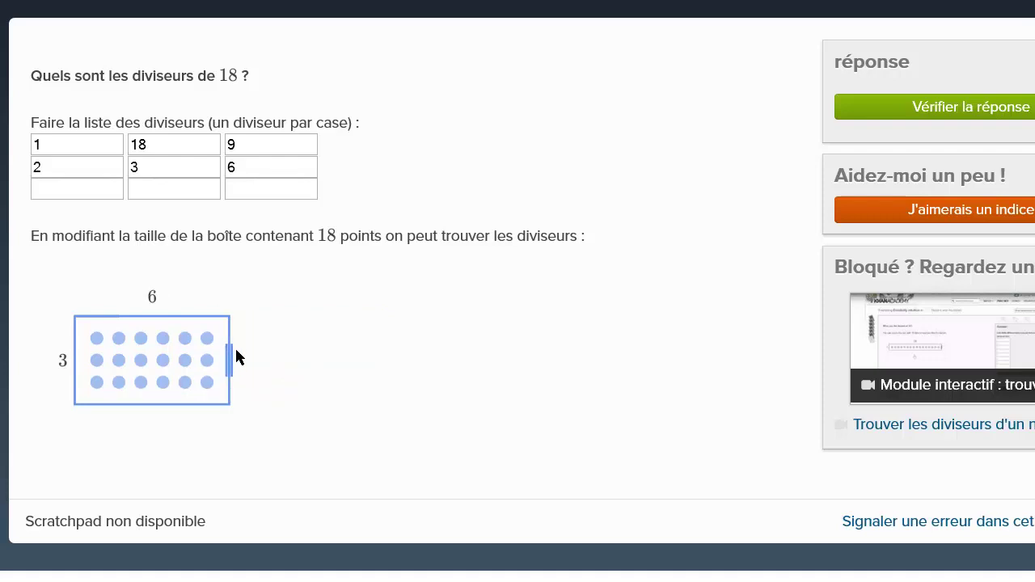
Step: Compare the box of 18 points at 2 by 9, 9 by 2 and 1 by 18, ending at 2 columns by 9 rows
{"action": "left_click_drag", "start_coordinate": [230, 363], "coordinate": [147, 401]}
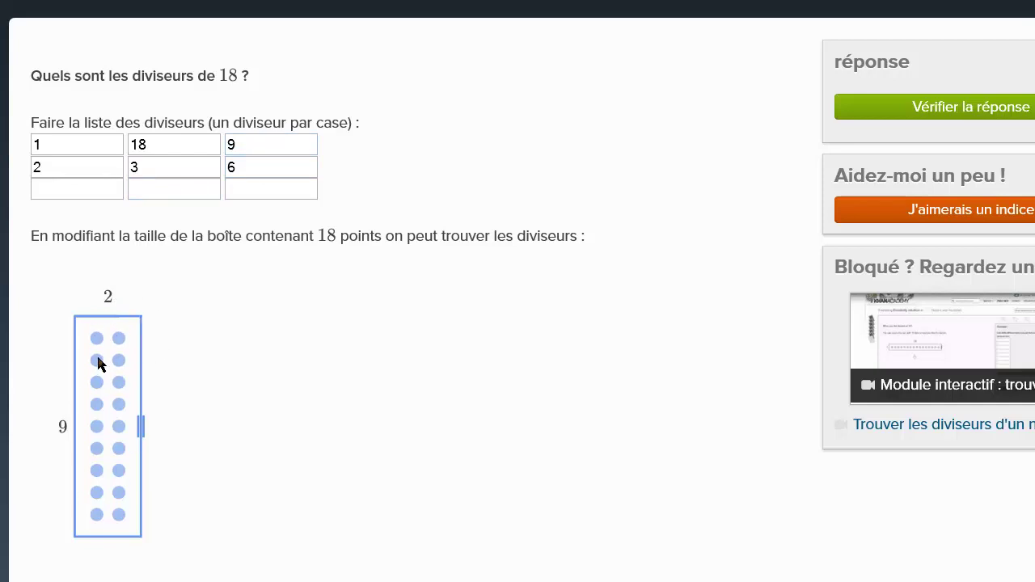
{"action": "left_click_drag", "start_coordinate": [278, 428], "coordinate": [298, 353]}
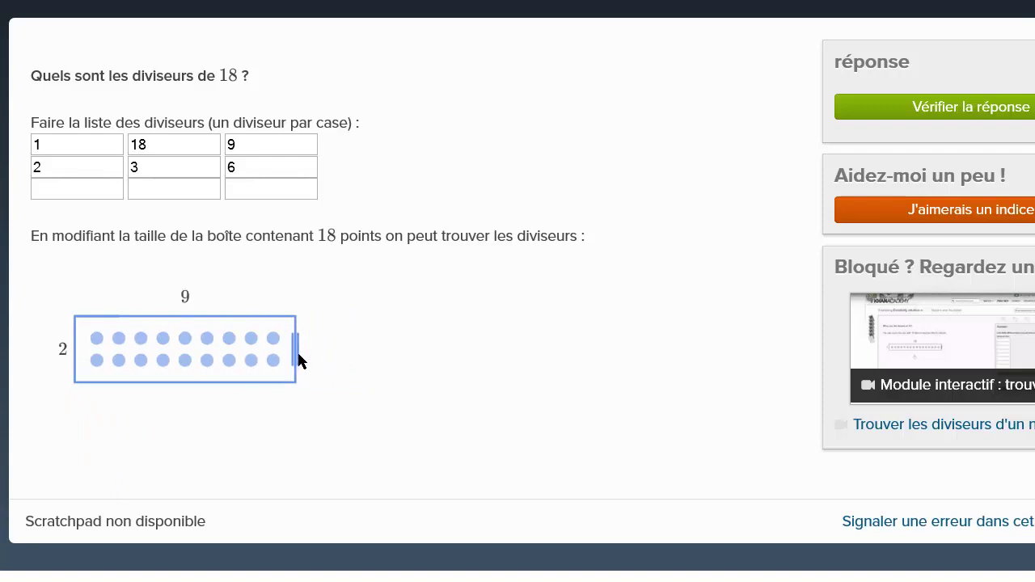
{"action": "left_click_drag", "start_coordinate": [169, 352], "coordinate": [120, 357]}
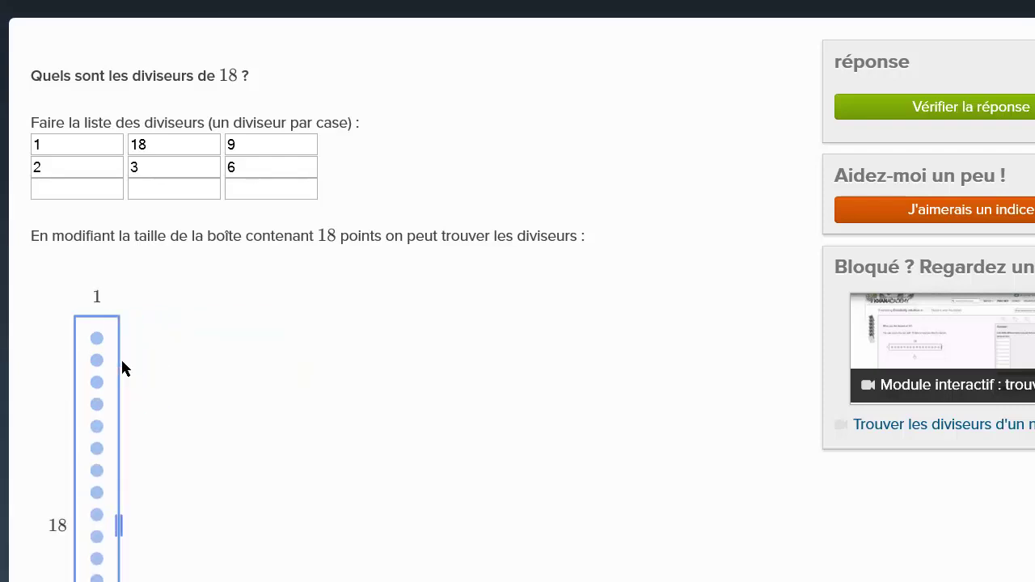
{"action": "left_click_drag", "start_coordinate": [191, 382], "coordinate": [132, 397]}
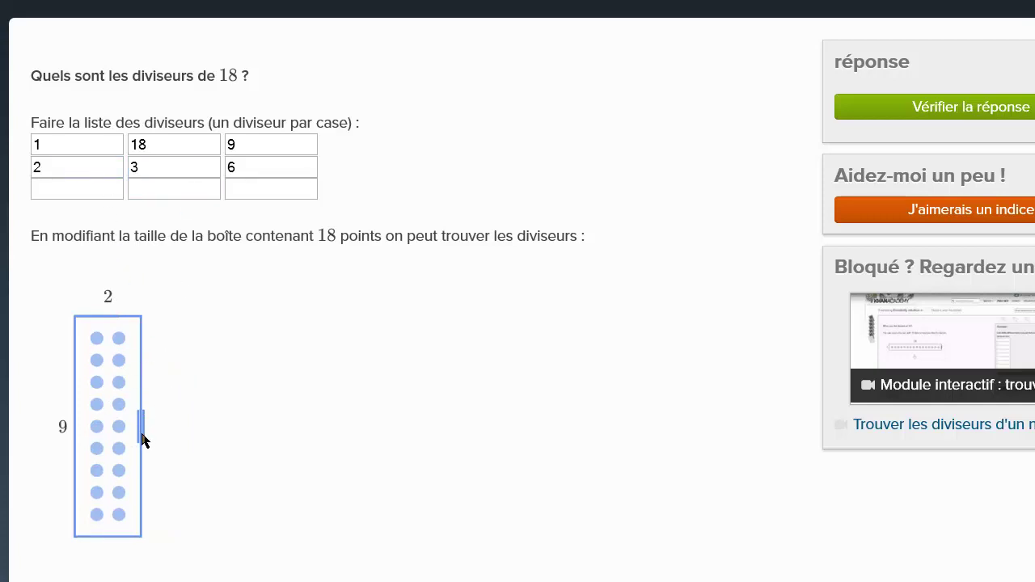
Step: Narrow the box of 18 points to 1 column by 18 rows, examine the full column, and widen it to 8 columns by 3 rows
{"action": "left_click_drag", "start_coordinate": [142, 439], "coordinate": [122, 439]}
{"action": "scroll", "coordinate": [144, 423], "scroll_direction": "down", "scroll_amount": 3}
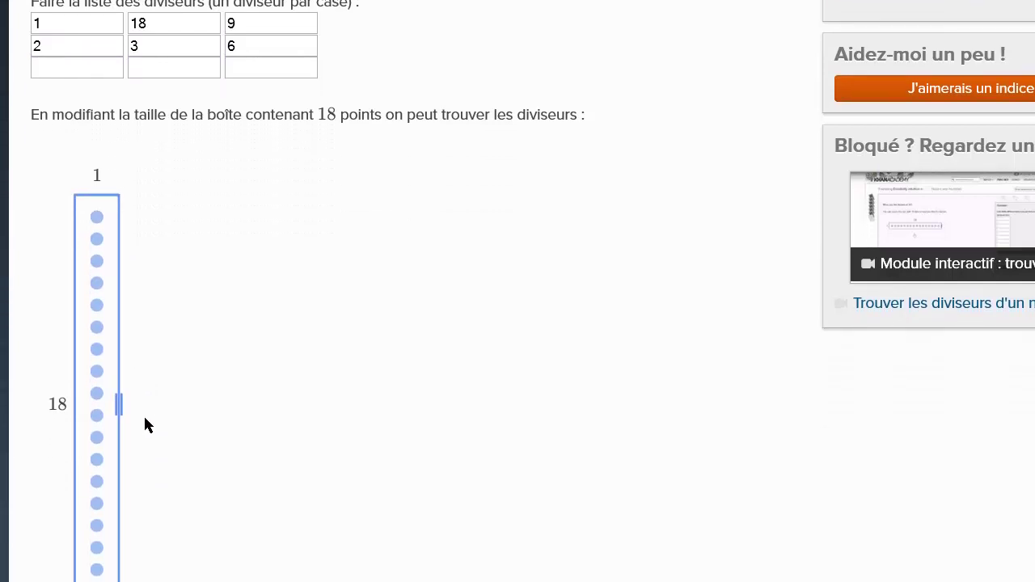
{"action": "scroll", "coordinate": [145, 425], "scroll_direction": "down", "scroll_amount": 3}
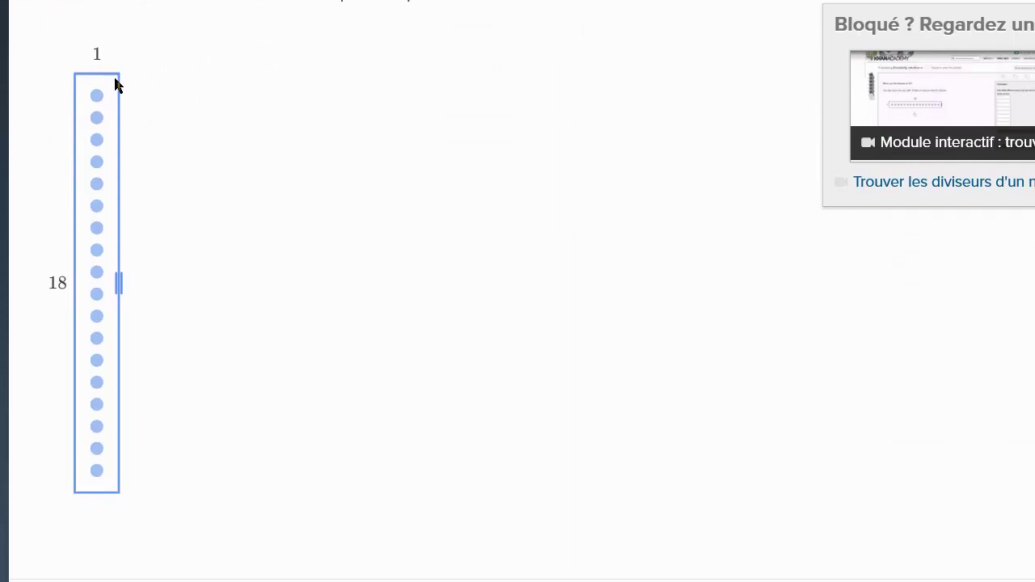
{"action": "scroll", "coordinate": [179, 239], "scroll_direction": "up", "scroll_amount": 1}
{"action": "scroll", "coordinate": [185, 236], "scroll_direction": "up", "scroll_amount": 1}
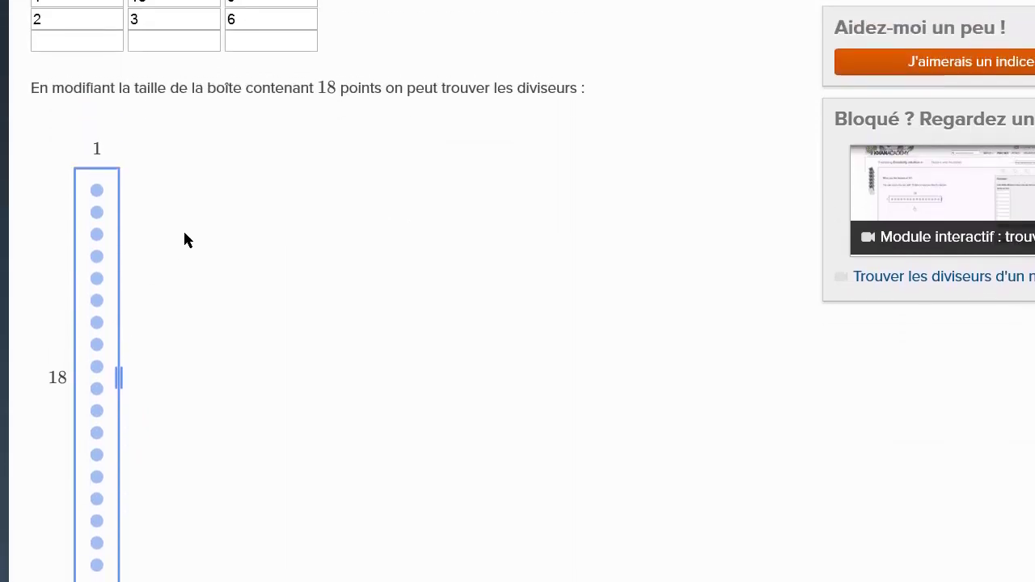
{"action": "scroll", "coordinate": [141, 186], "scroll_direction": "down", "scroll_amount": 2}
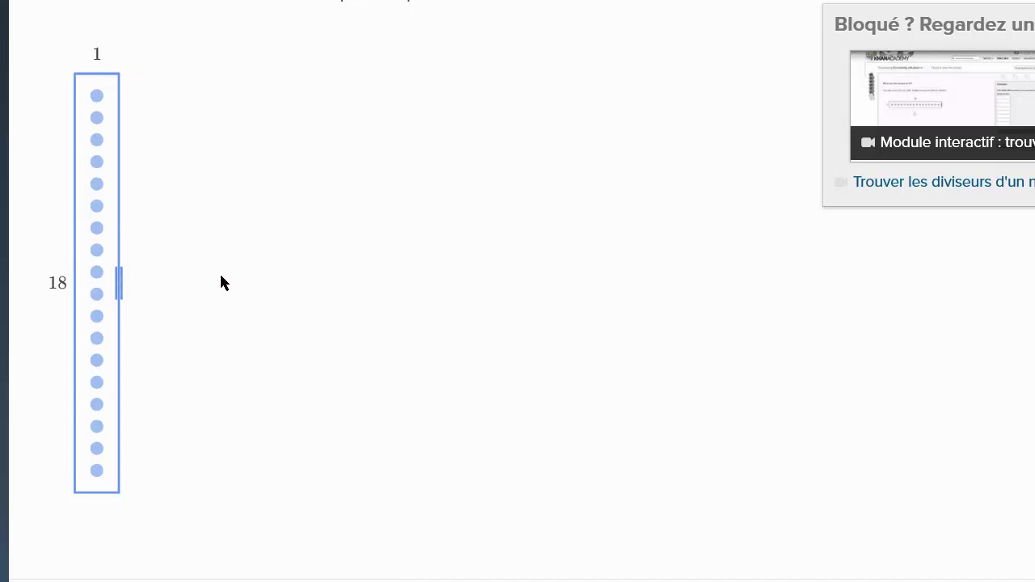
{"action": "left_click_drag", "start_coordinate": [222, 282], "coordinate": [278, 268]}
Step: Submit the completed list of divisors of 18 for checking
{"action": "scroll", "coordinate": [279, 215], "scroll_direction": "up", "scroll_amount": 2}
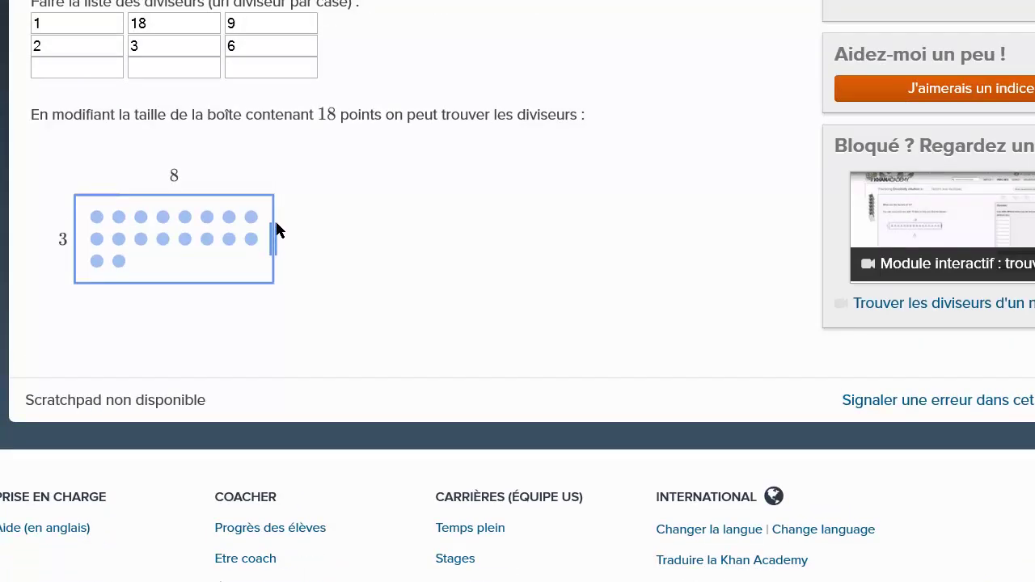
{"action": "scroll", "coordinate": [277, 231], "scroll_direction": "up", "scroll_amount": 2}
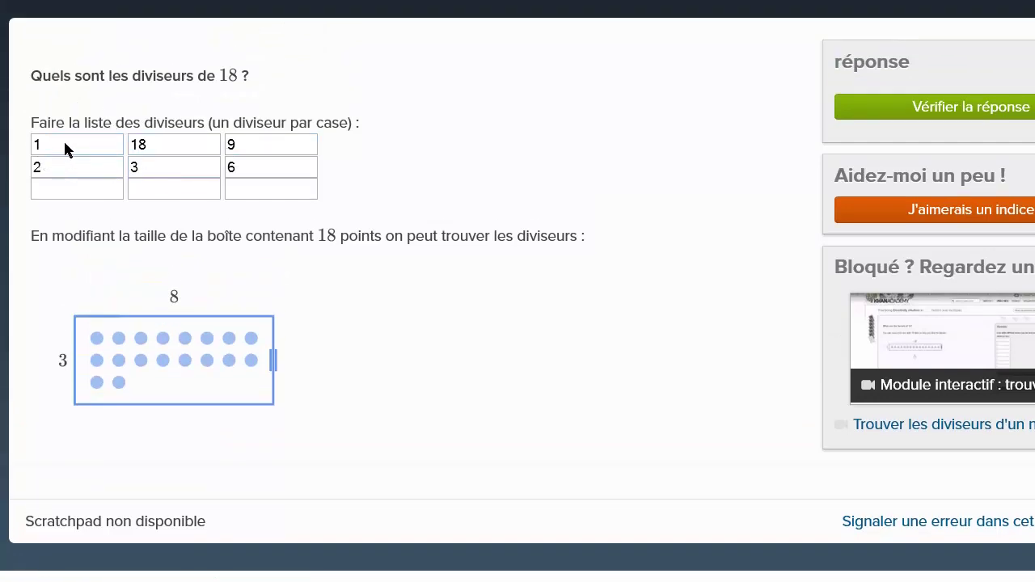
{"action": "left_click", "coordinate": [233, 168]}
{"action": "left_click", "coordinate": [894, 118]}
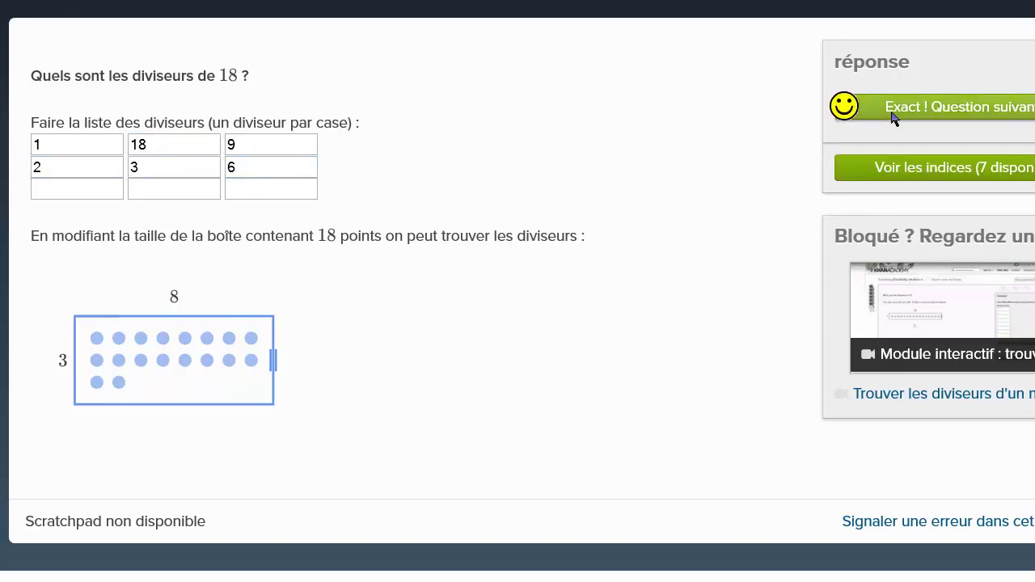